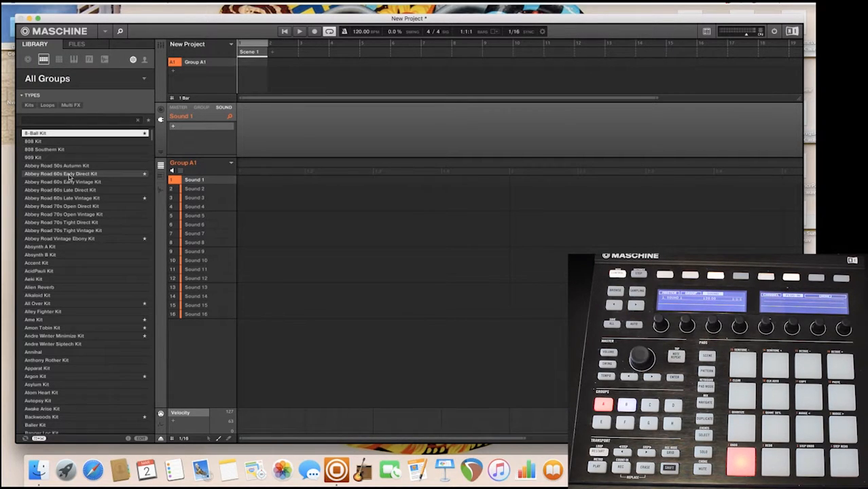
Step: Load the All Over Kit into the first group and play back its demo pattern
double_click(62, 305)
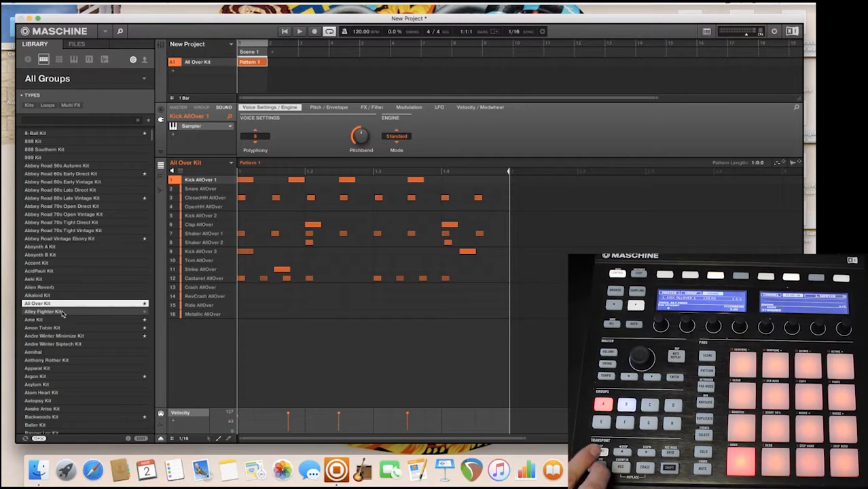
key(space)
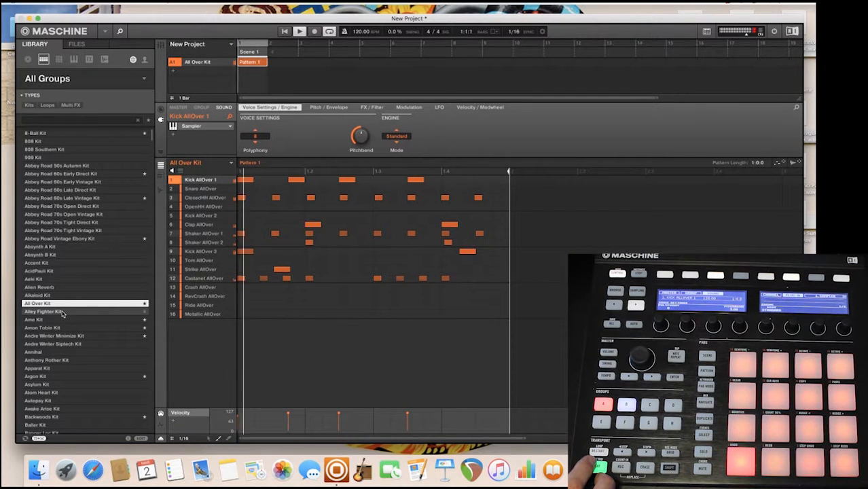
key(space)
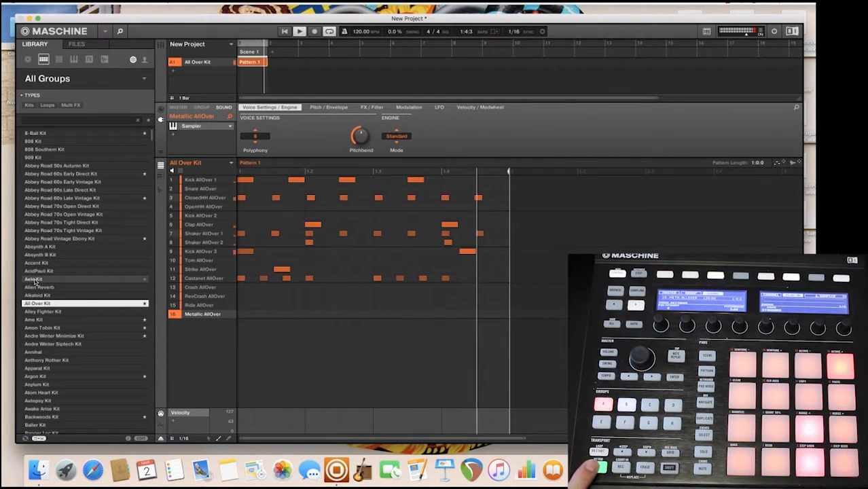
key(space)
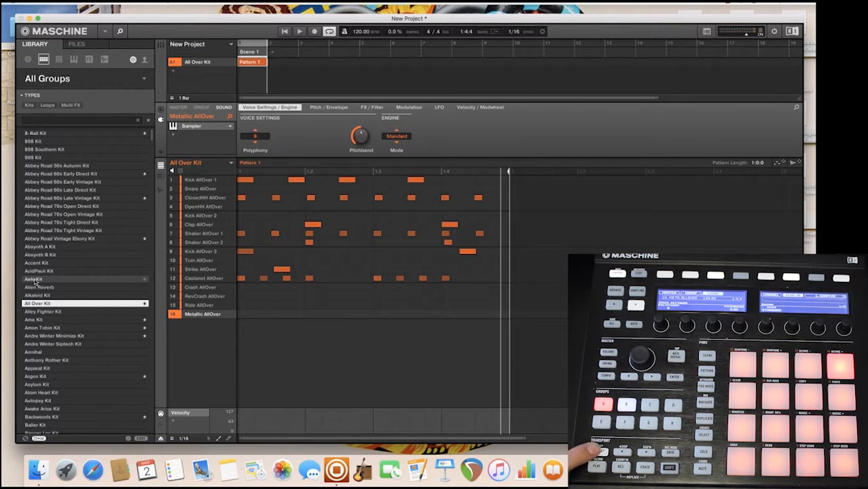
key(space)
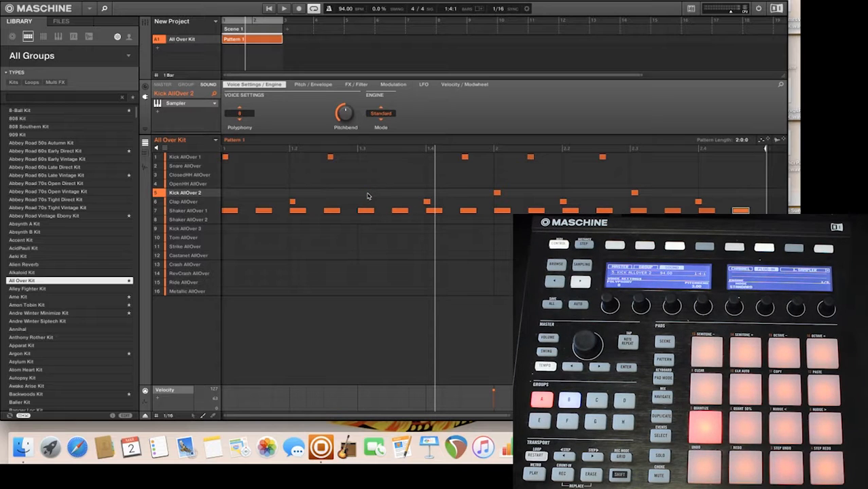
Step: Add a Kick AllOver 2 note to Pattern 1 and shift it to line up with beat 1.3
click(367, 196)
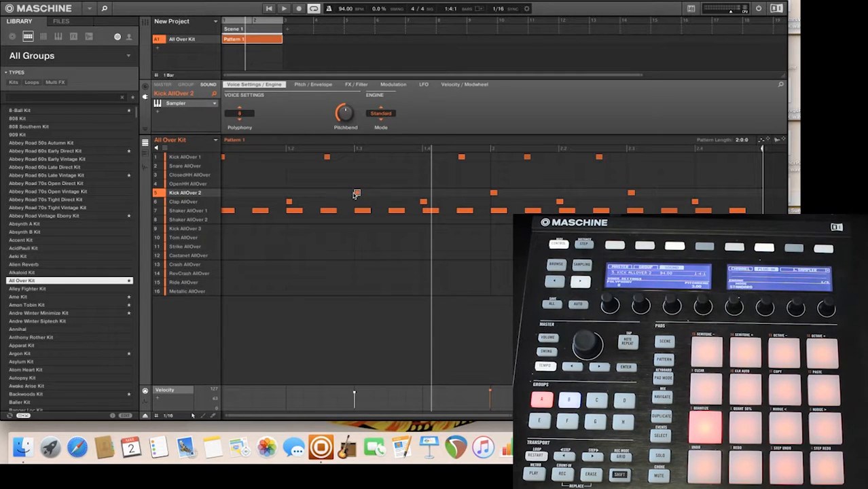
mouse_move(354, 193)
mouse_down()
mouse_move(409, 196)
mouse_move(368, 195)
mouse_up()
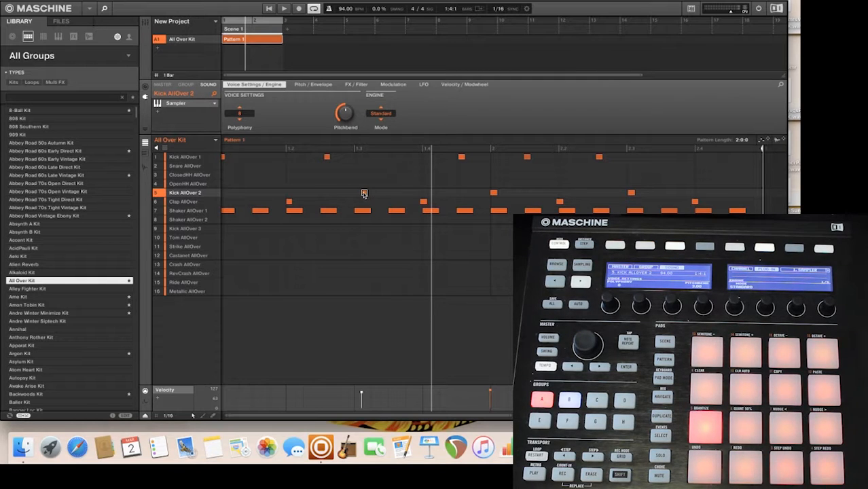
mouse_move(364, 194)
mouse_down()
mouse_move(342, 195)
mouse_move(360, 195)
mouse_up()
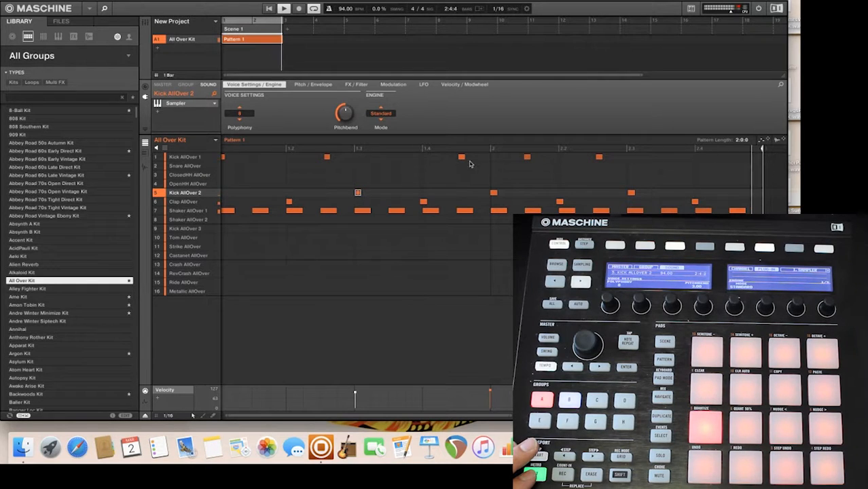
Step: Move the Kick AllOver 1 notes after beats 1.2 and 2.2 slightly earlier in Pattern 1
click(598, 158)
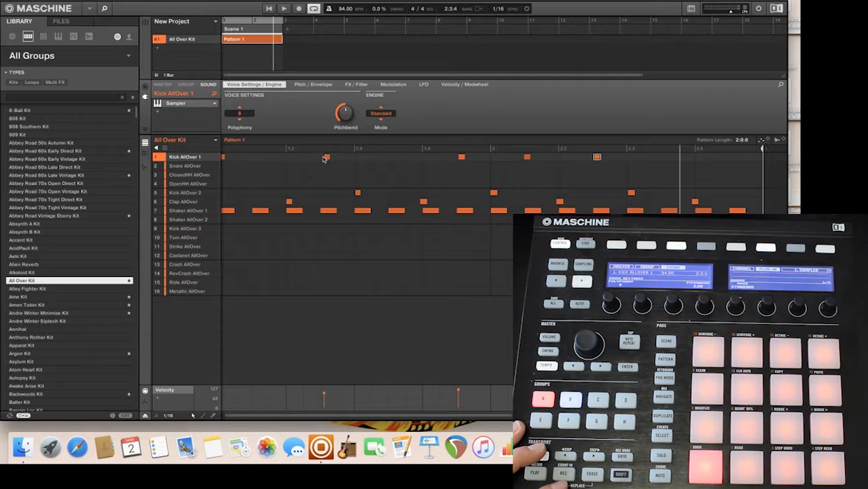
drag(328, 158, 338, 159)
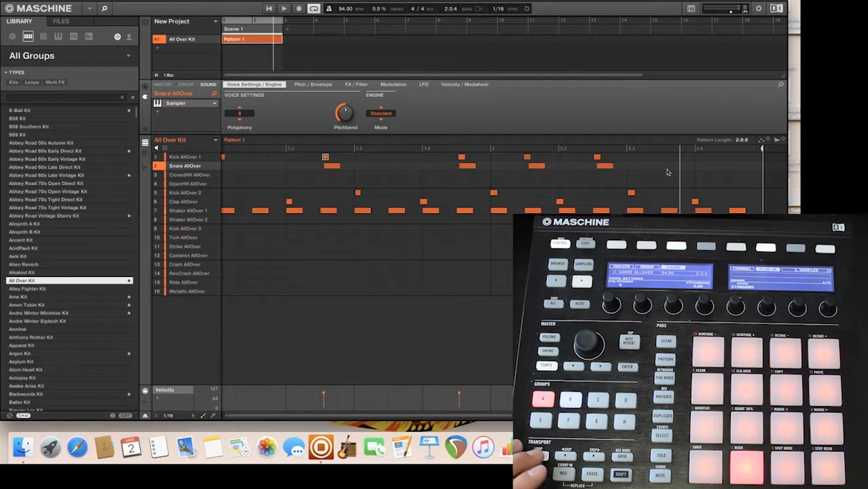
Step: Try shifting the four Snare AllOver notes earlier to line up with the Kick AllOver 1 notes, playing the pattern to check the timing
key(space)
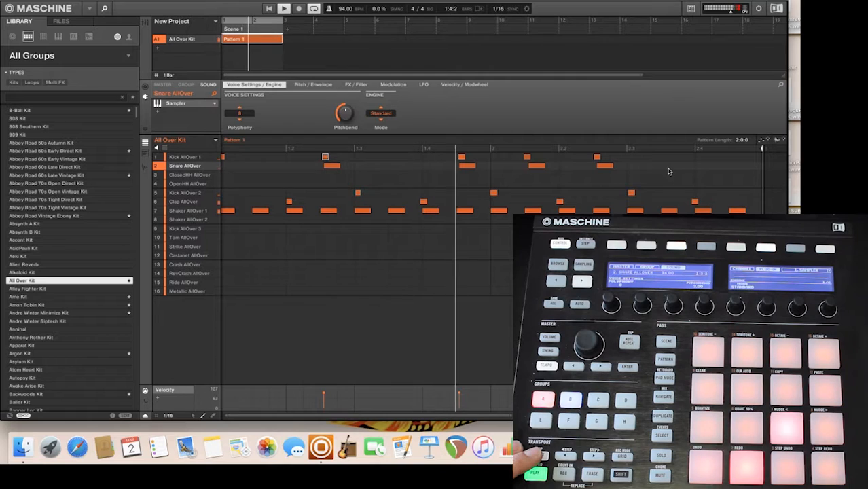
key(space)
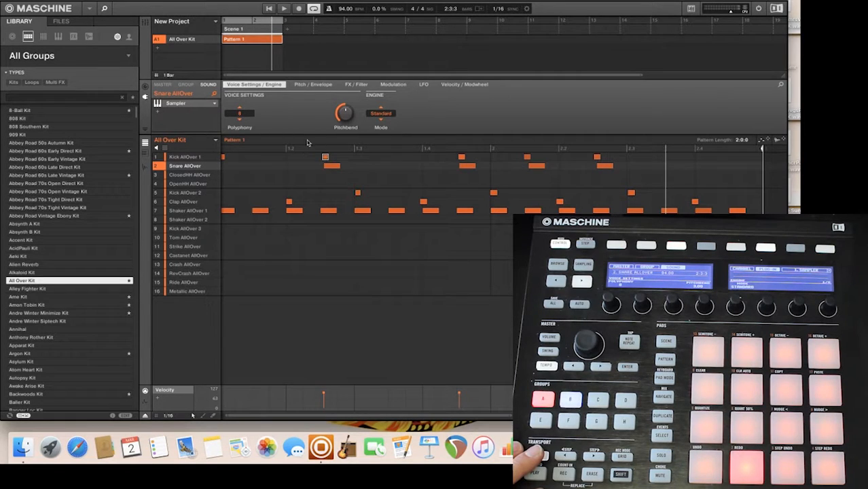
click(331, 168)
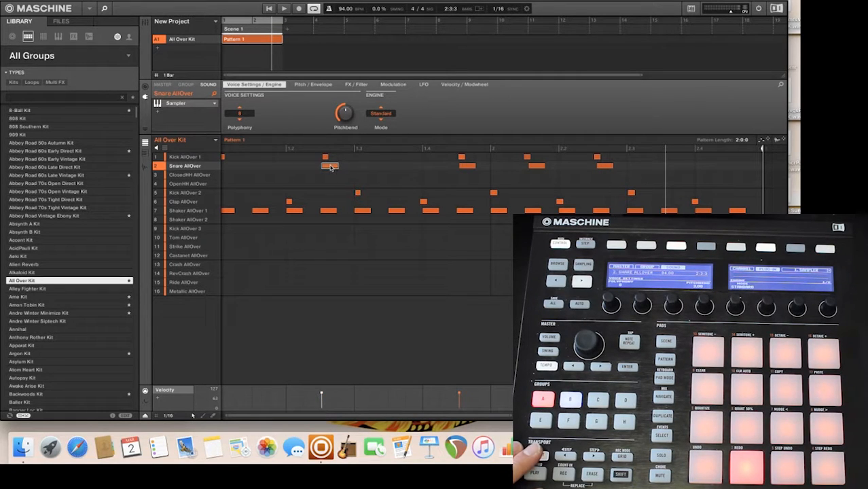
drag(466, 167, 462, 168)
drag(539, 169, 532, 169)
drag(601, 169, 598, 170)
key(space)
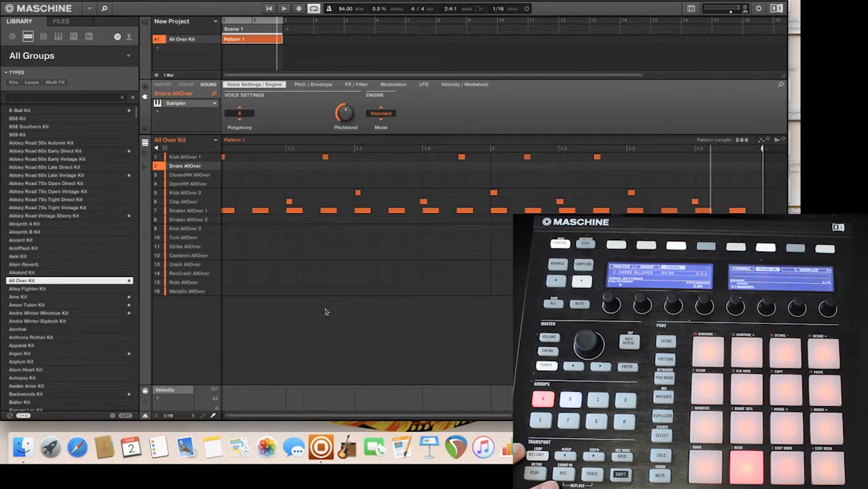
key(space)
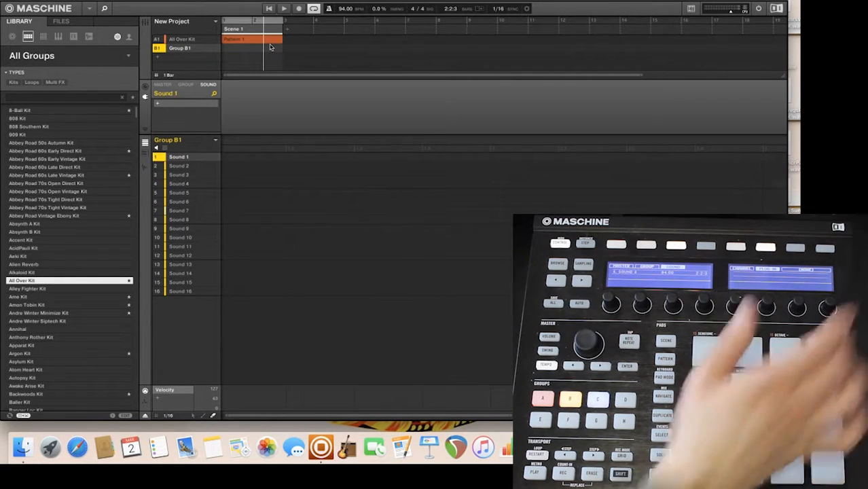
Step: Load the Acoustic Bass instrument into the first sound of Group B1
click(59, 37)
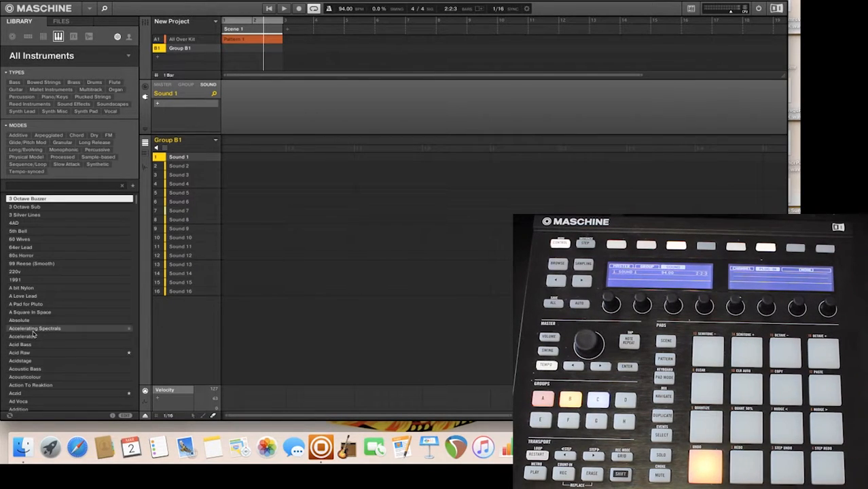
click(32, 370)
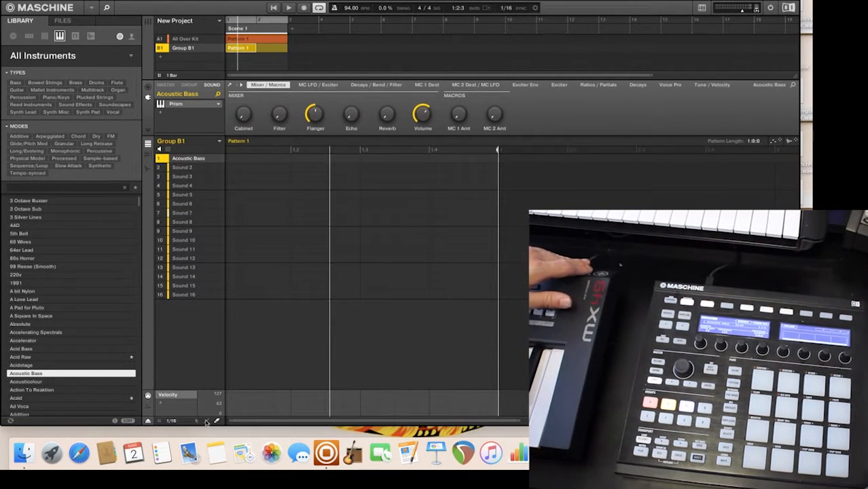
Step: Draw three Acoustic Bass notes by hand from the start of Group B1's pattern to about beat 1.2
click(231, 159)
click(266, 158)
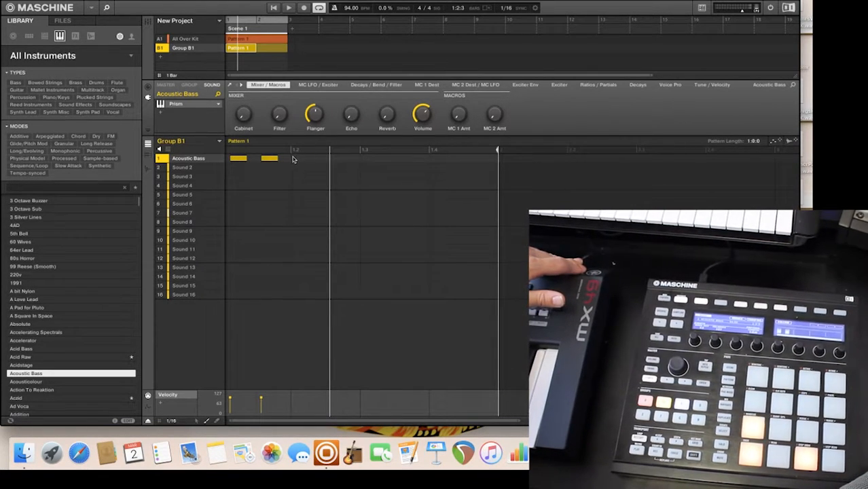
click(297, 158)
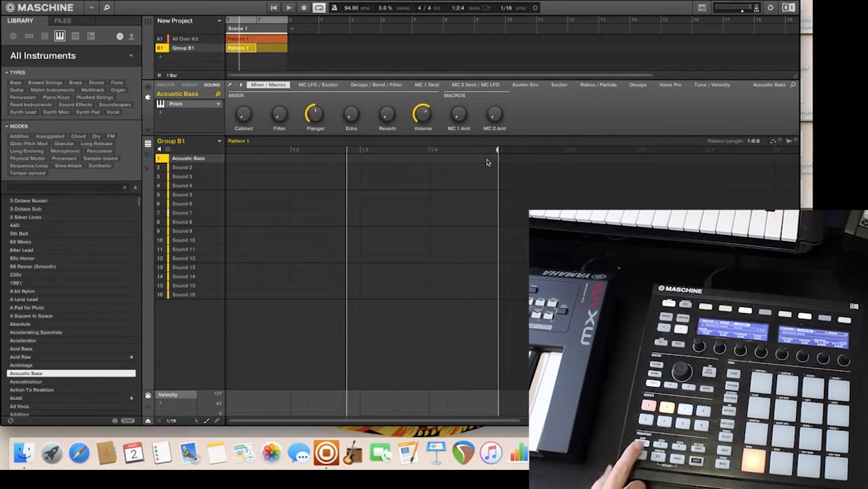
Step: Play the drum beat and record a two-bar Acoustic Bass line into Group B1's pattern
key(space)
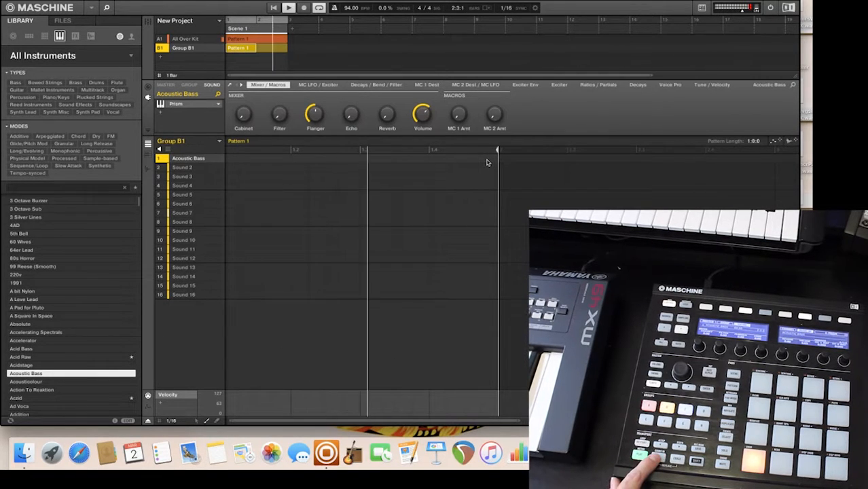
key(r)
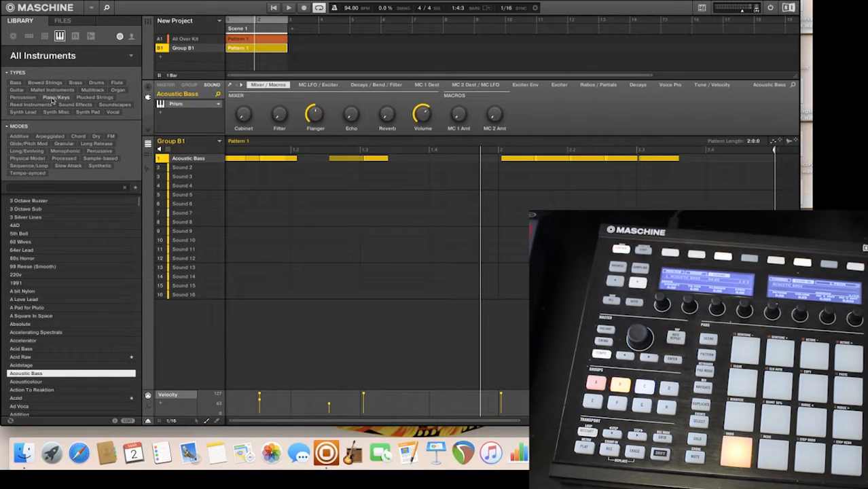
Step: Load the Piano/Keys instrument Analogue Dreams into the first sound of Group C1 and record a short phrase with it
click(56, 97)
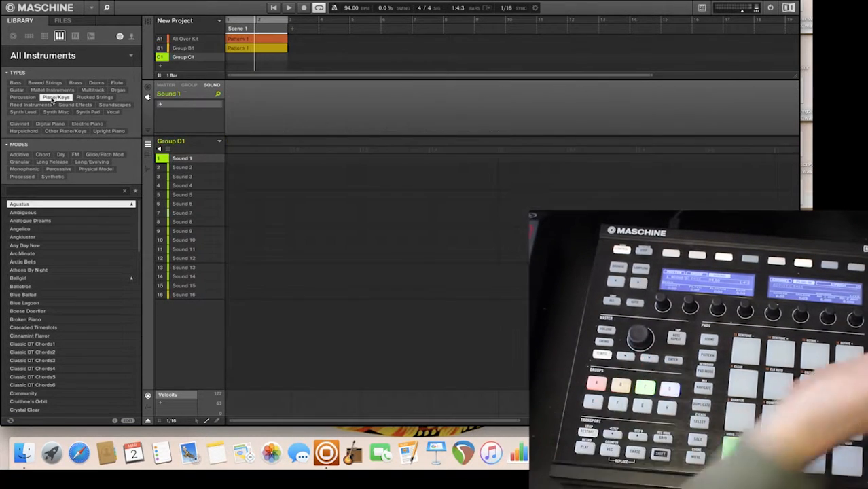
click(27, 221)
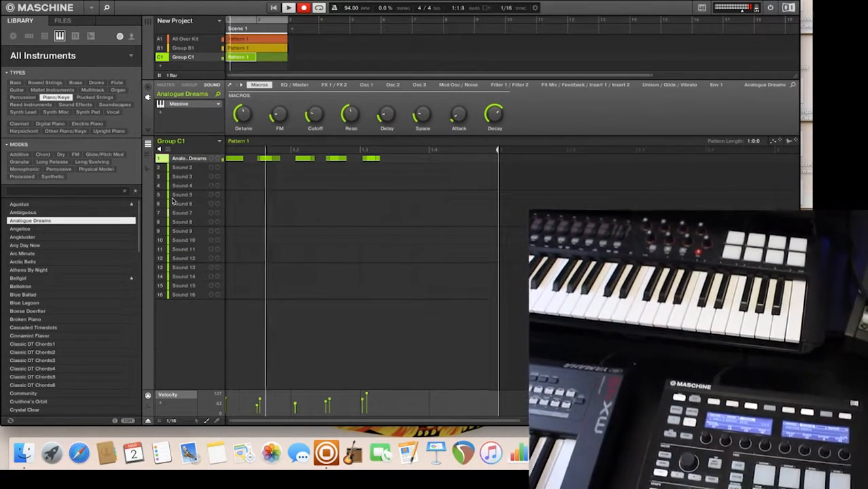
key(space)
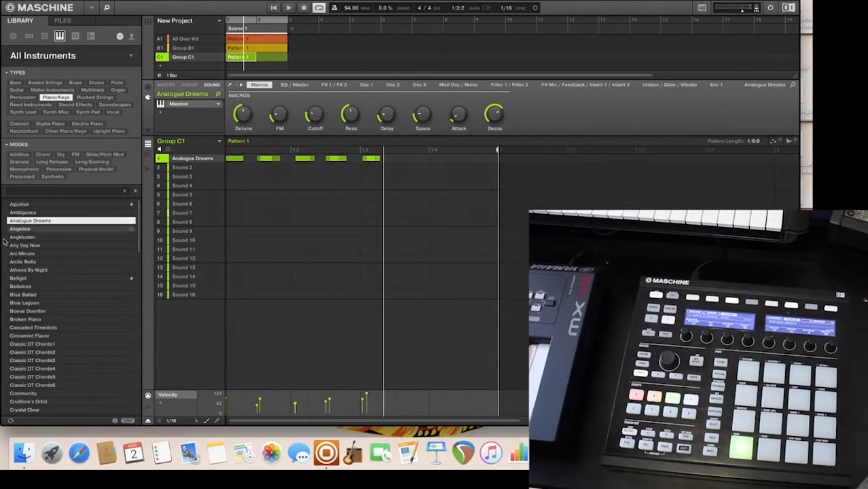
click(28, 36)
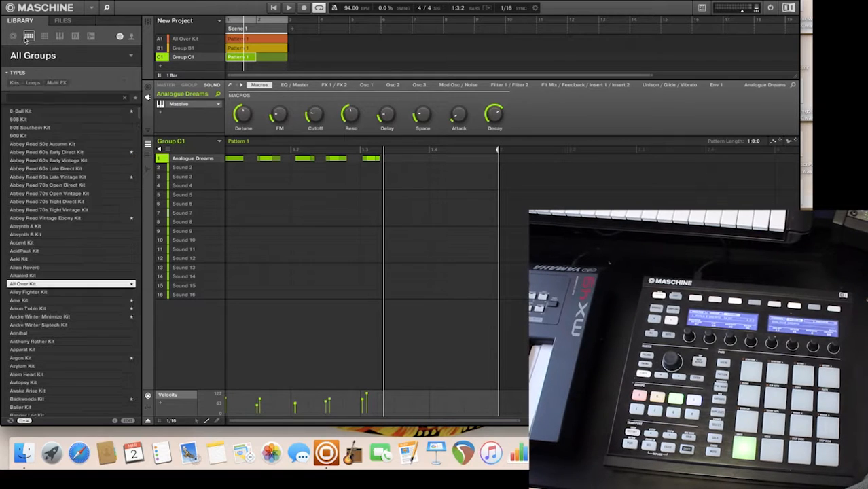
click(61, 36)
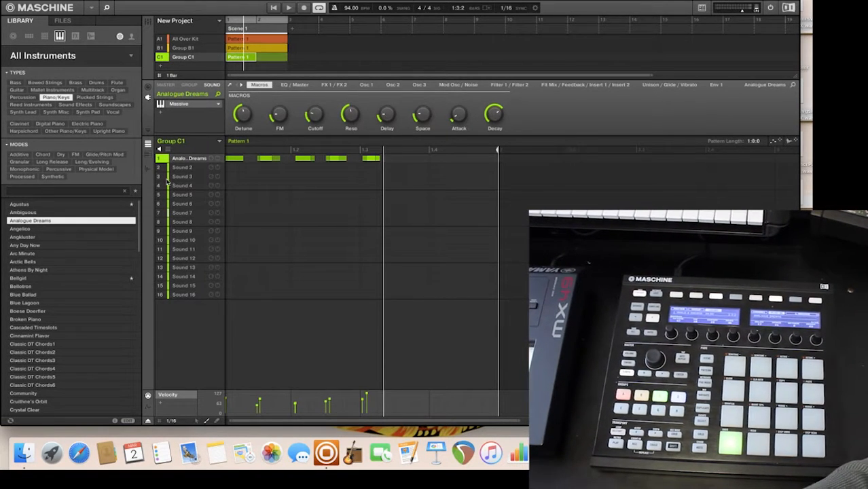